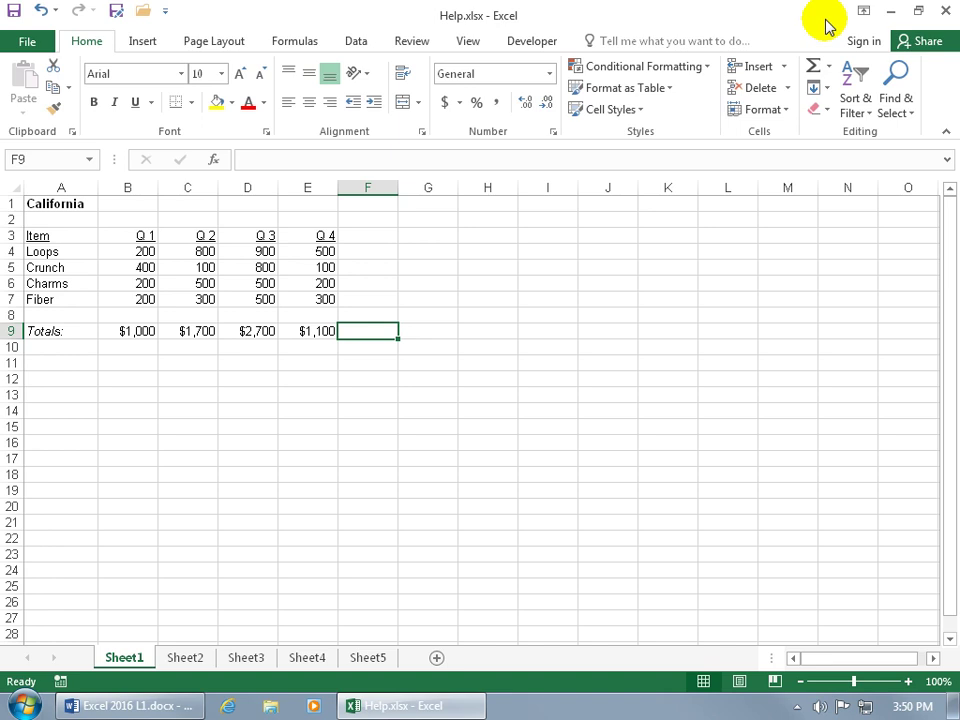
Search Tell Me for 'comment' to list Insert Comment, Show All Comments and related results
click(666, 41)
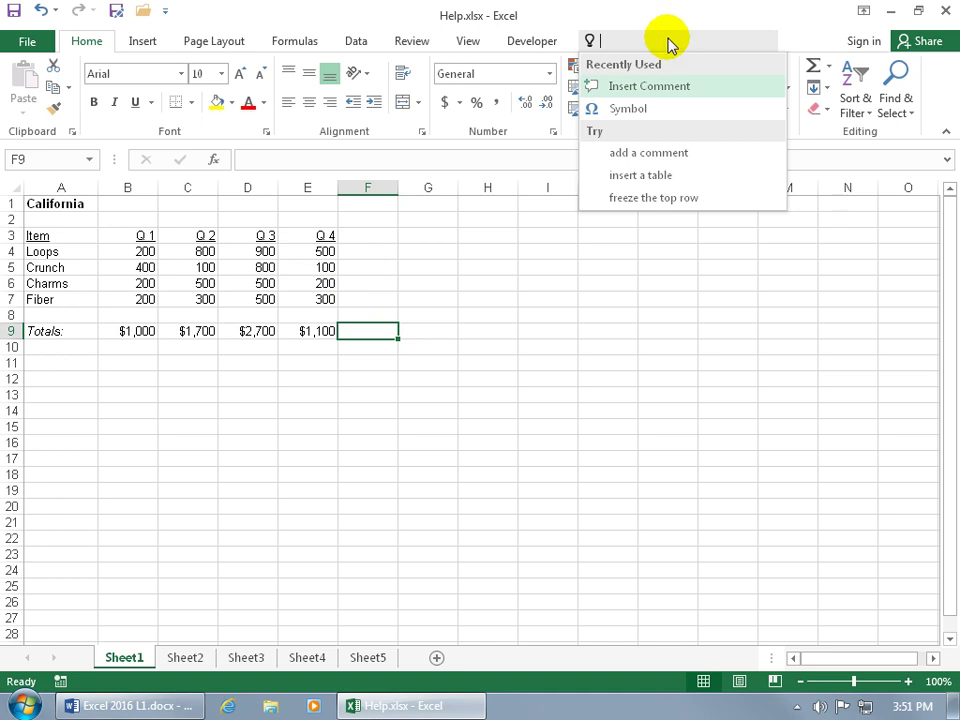
text(comment)
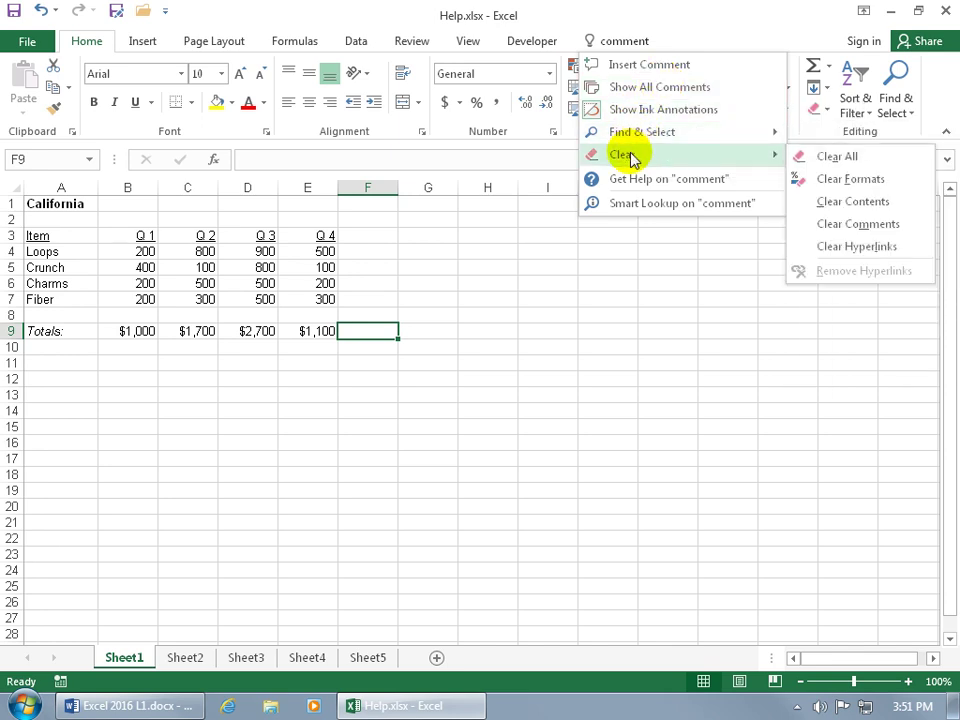
Run Smart Lookup on 'comment' and view its definition and web results in Insights
click(633, 214)
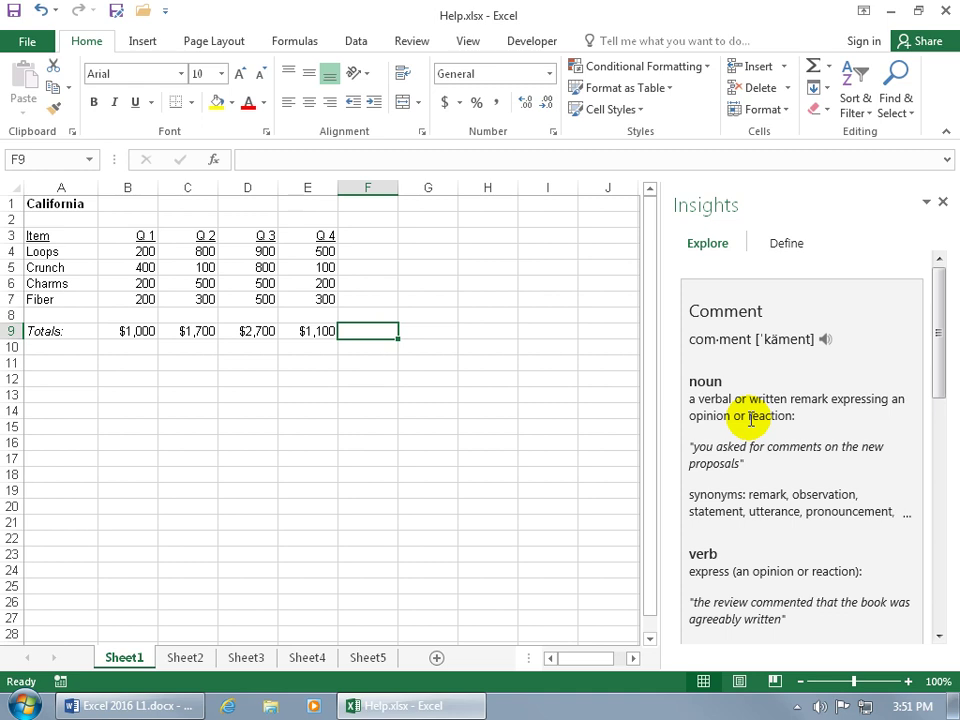
click(797, 255)
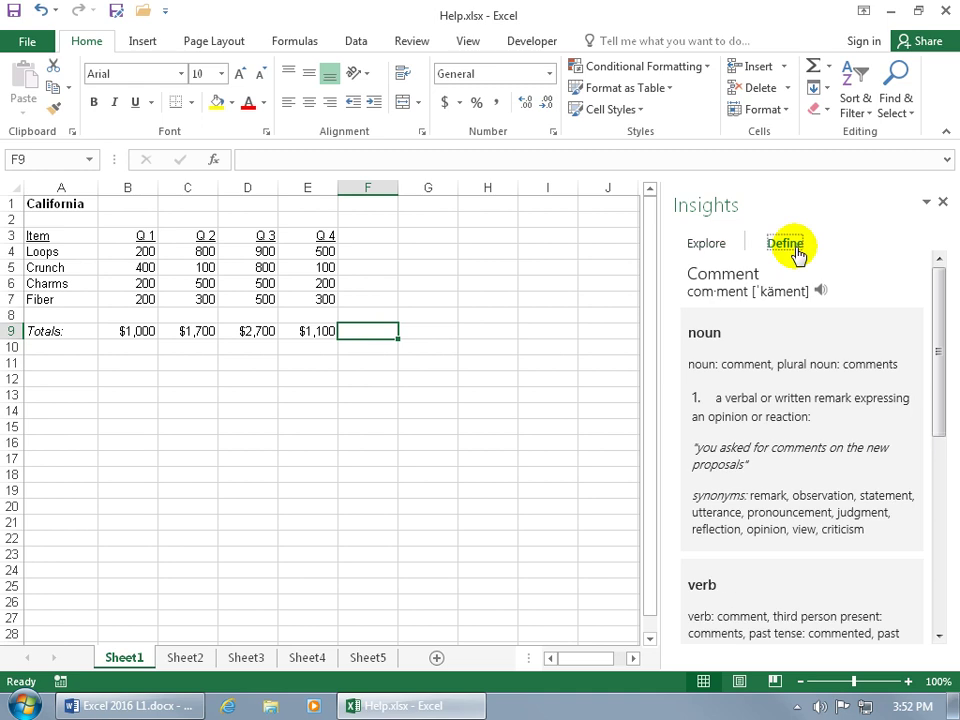
click(711, 245)
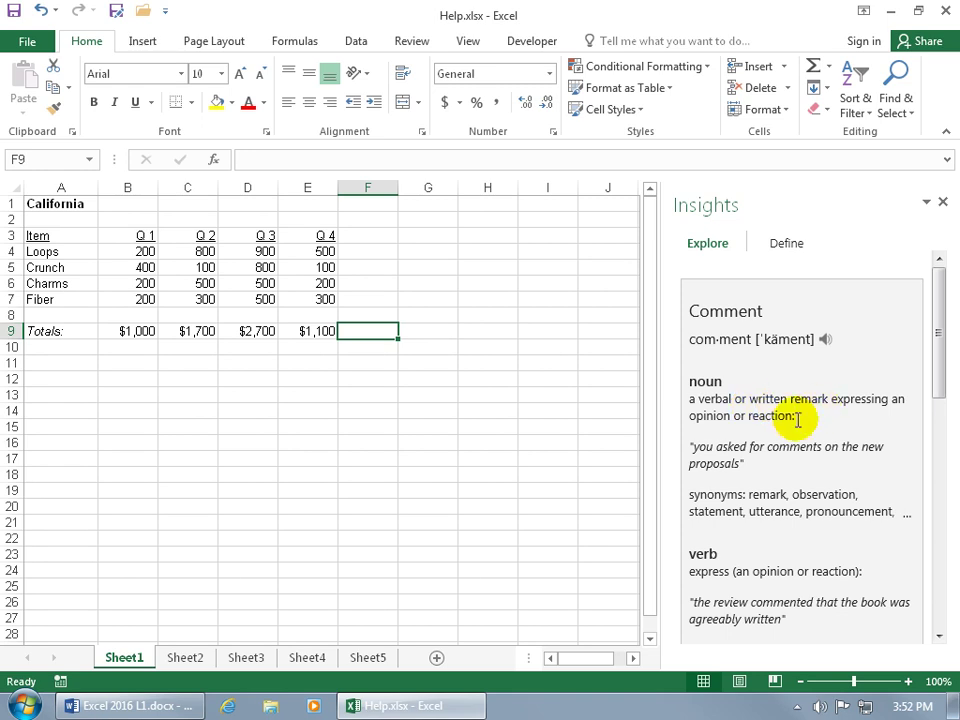
Scroll through the Wikipedia and web results for 'comment', then return to its definition
drag(936, 345, 938, 514)
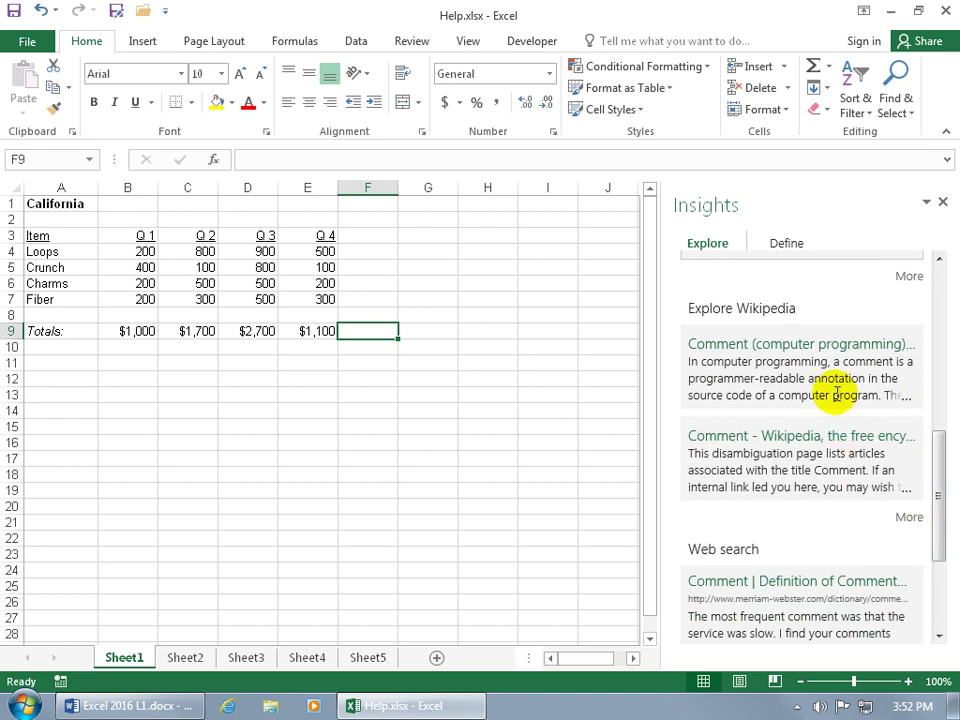
scroll(812, 473, down, 4)
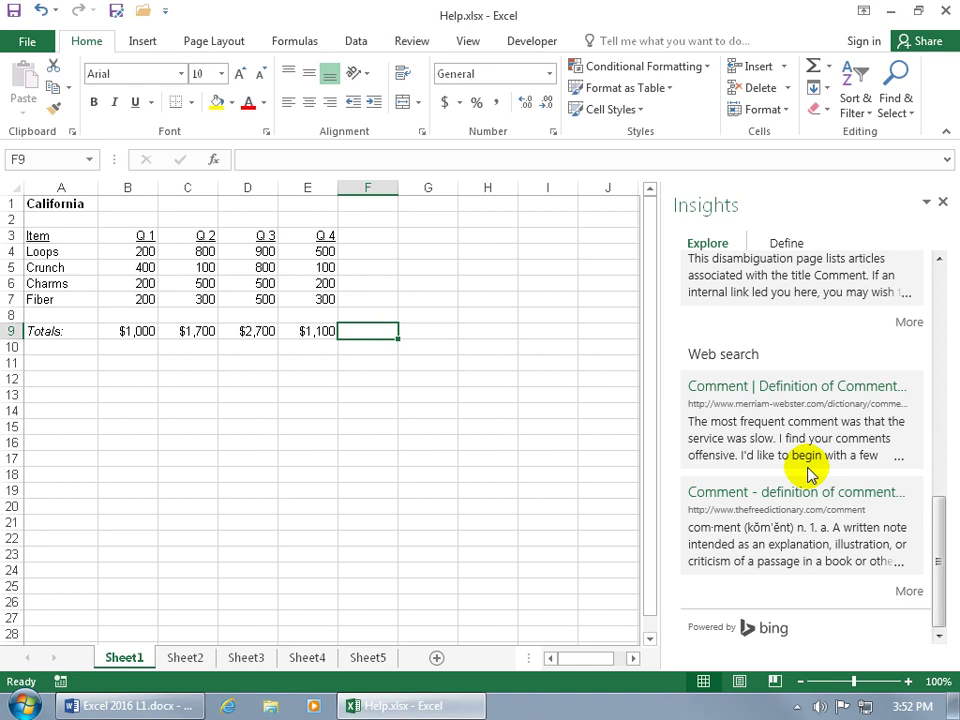
click(796, 250)
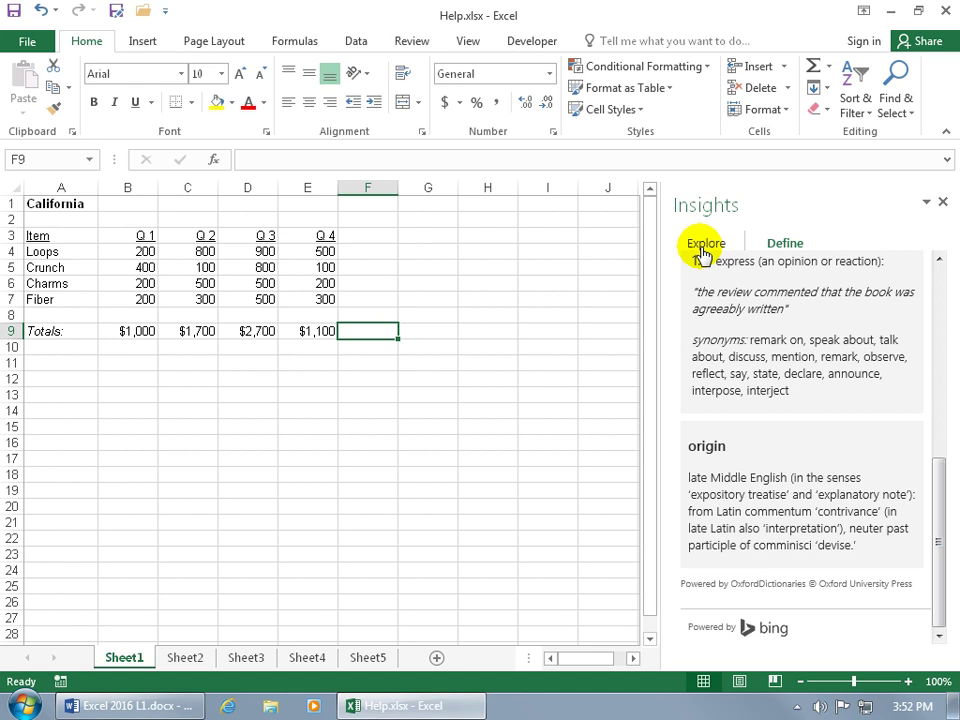
Close Insights and open the 'Add a comment' Help article through Get Help on 'comment'
click(942, 202)
click(677, 40)
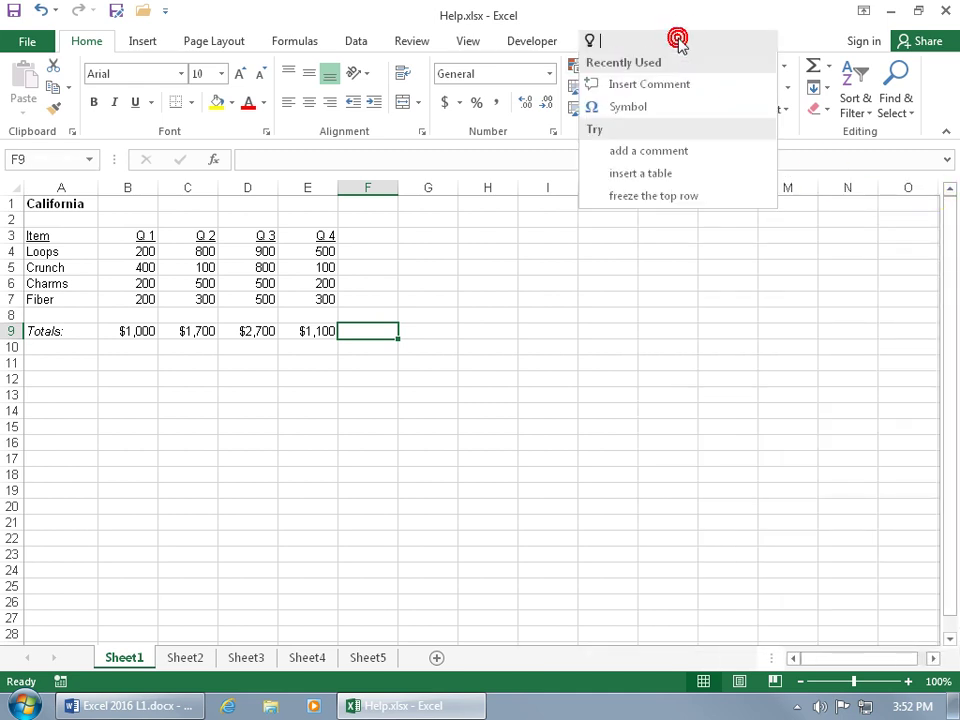
text(comment)
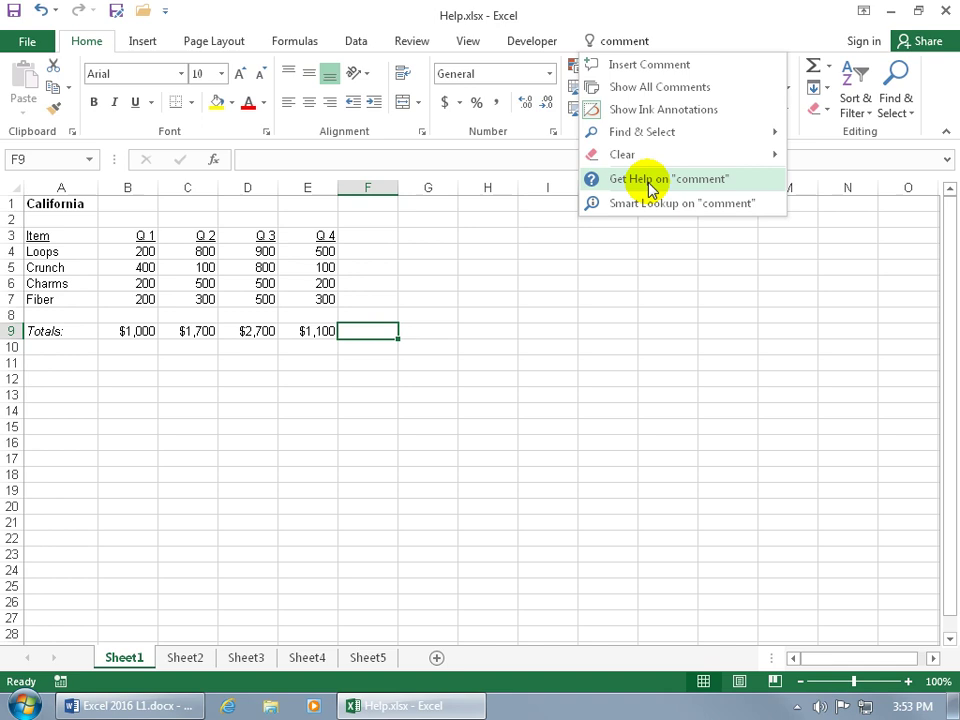
click(650, 186)
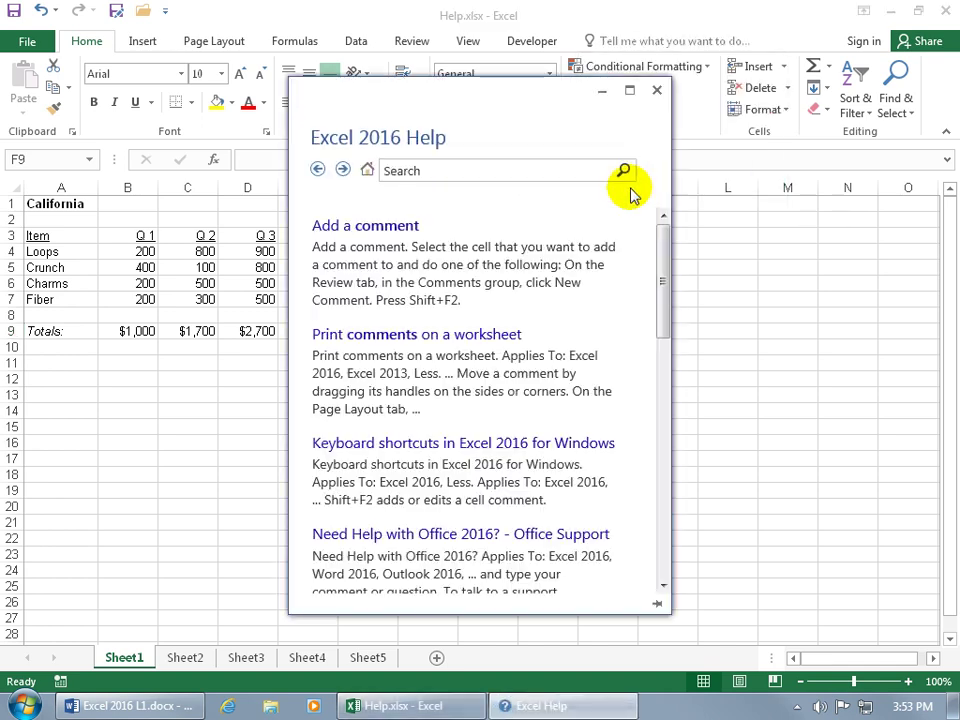
click(395, 228)
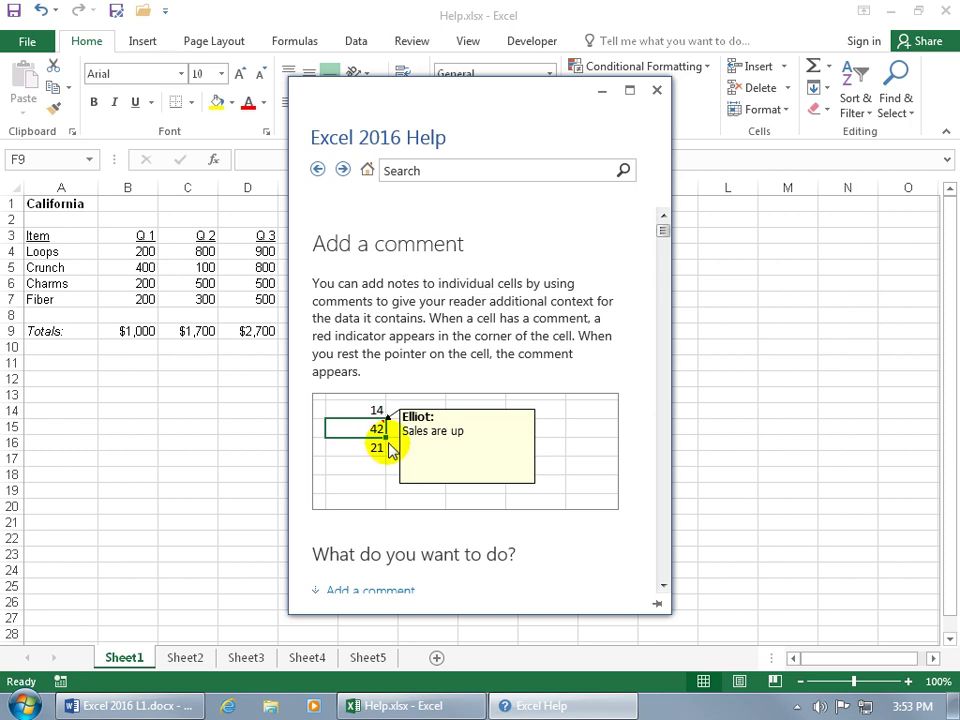
Search Help for keyboard shortcuts, go back to 'Add a comment', then reach the Help home page
click(398, 177)
text(keyboar)
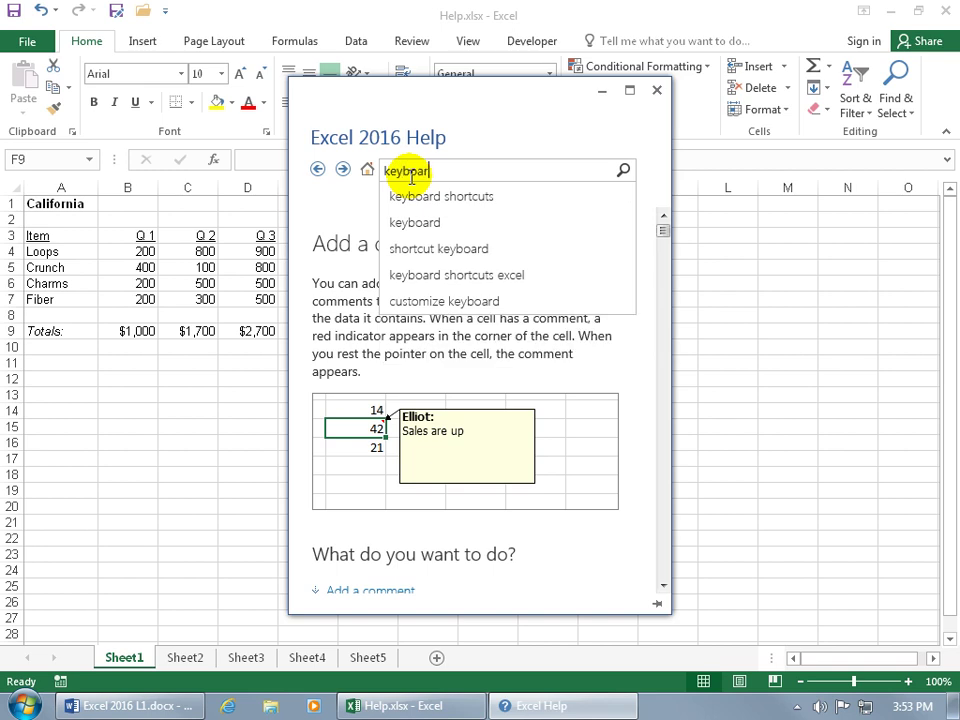
click(422, 195)
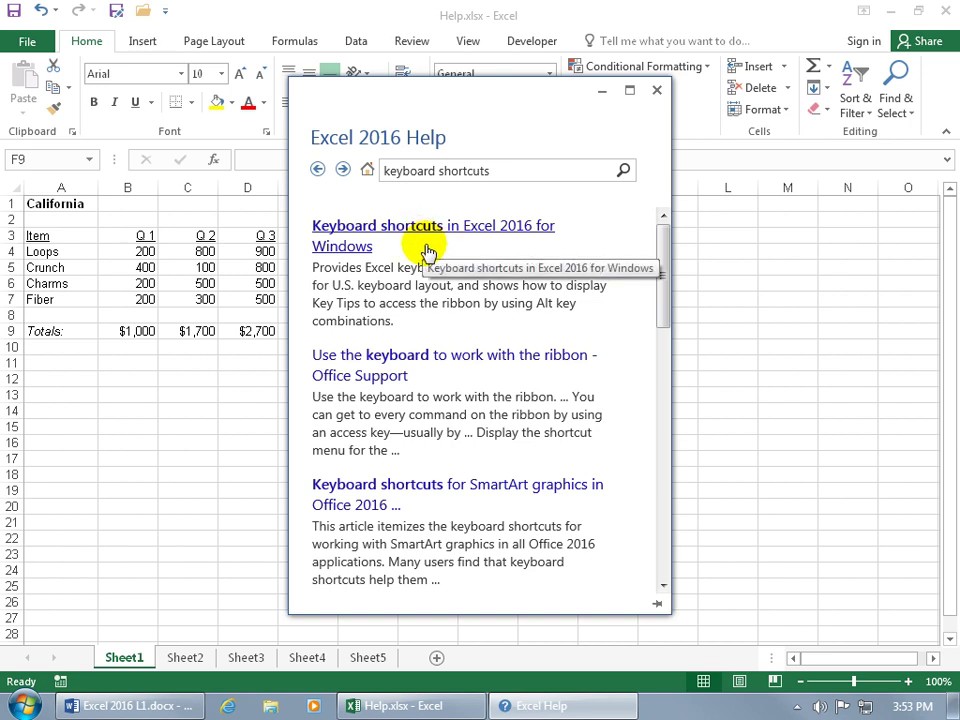
click(318, 170)
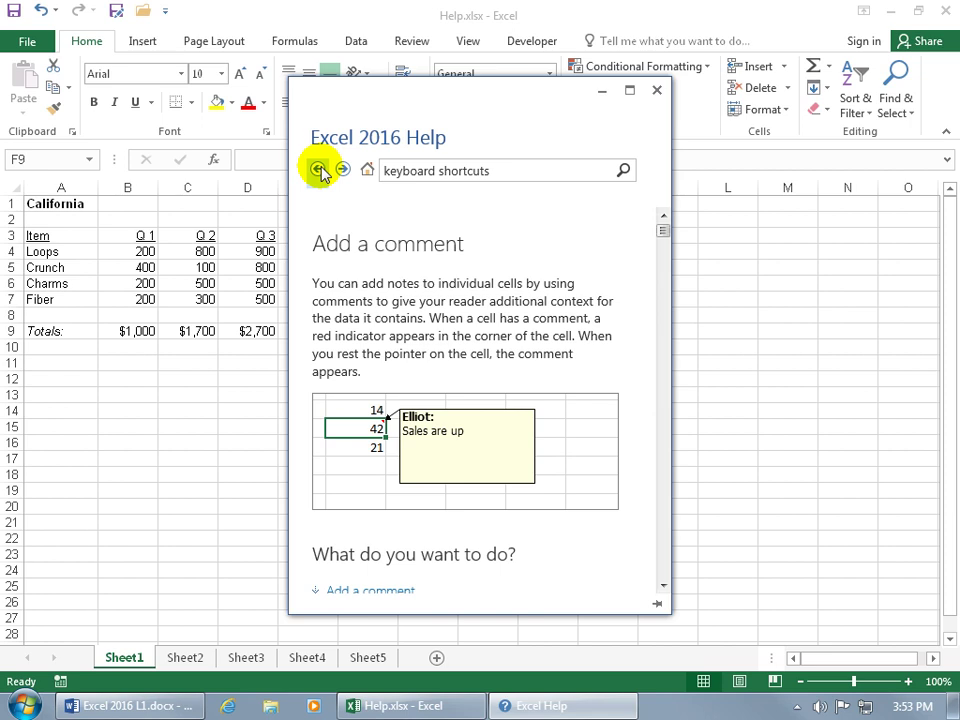
click(367, 171)
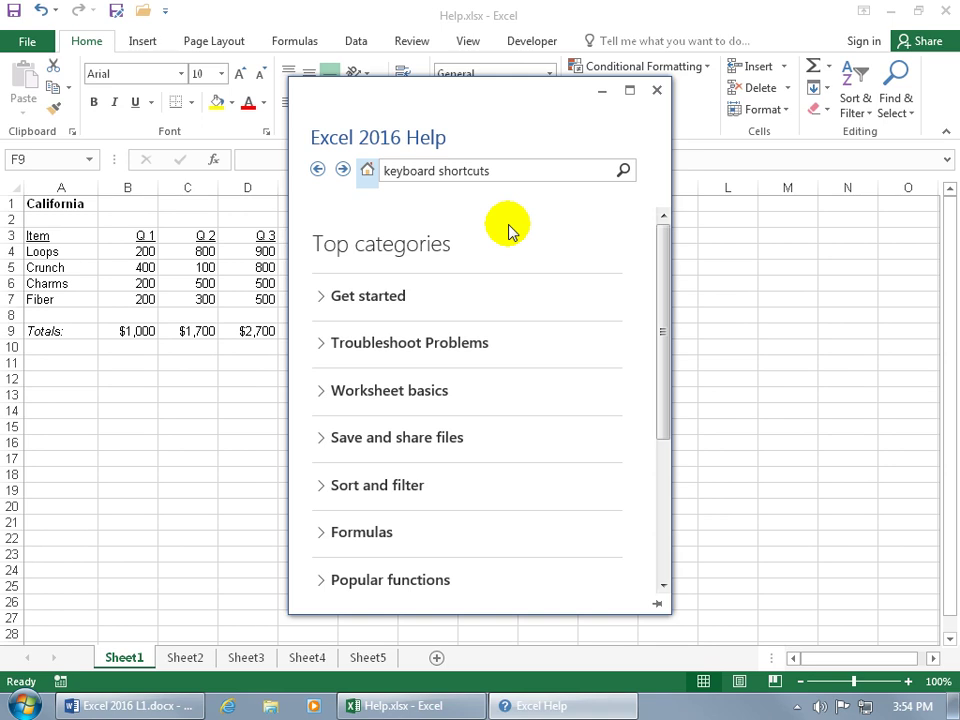
Close Help and insert an empty comment on cell F9 via Tell Me's Insert Comment
click(658, 91)
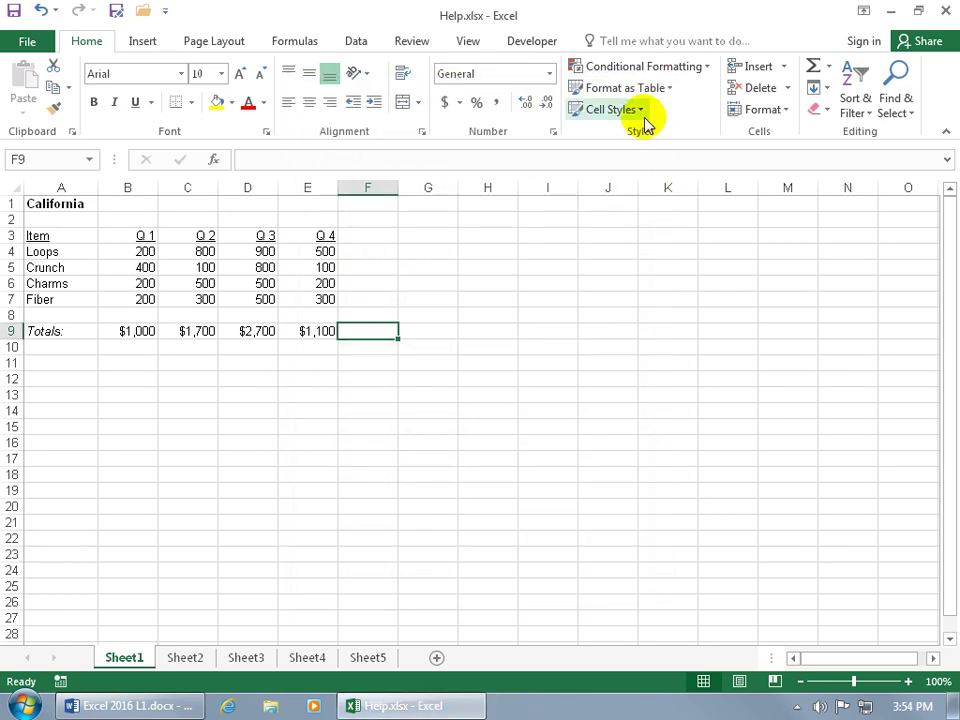
click(663, 40)
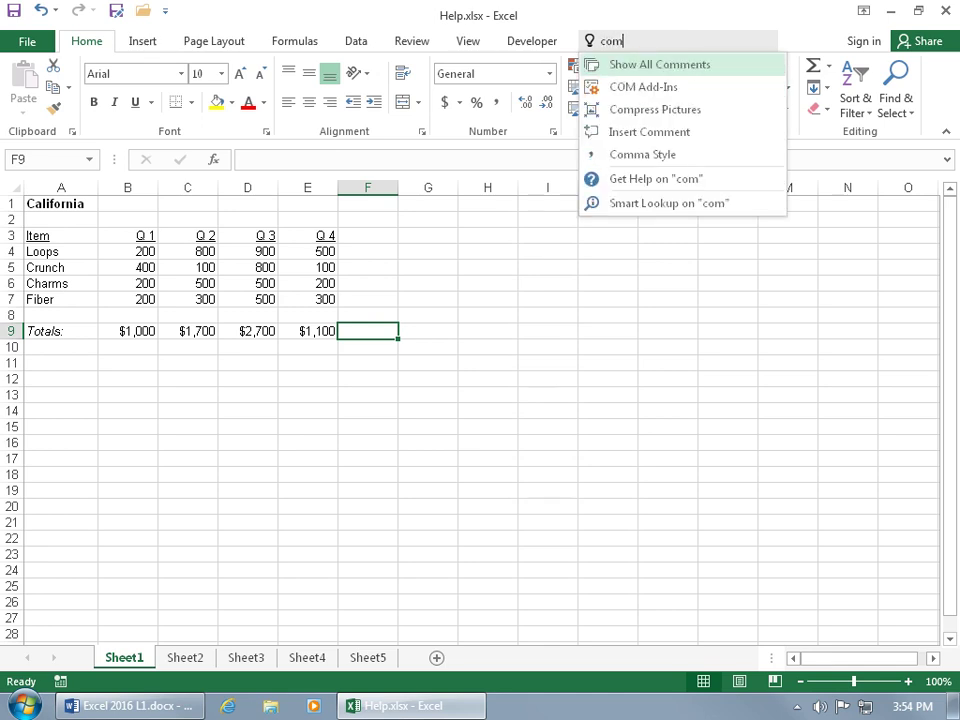
text(ment)
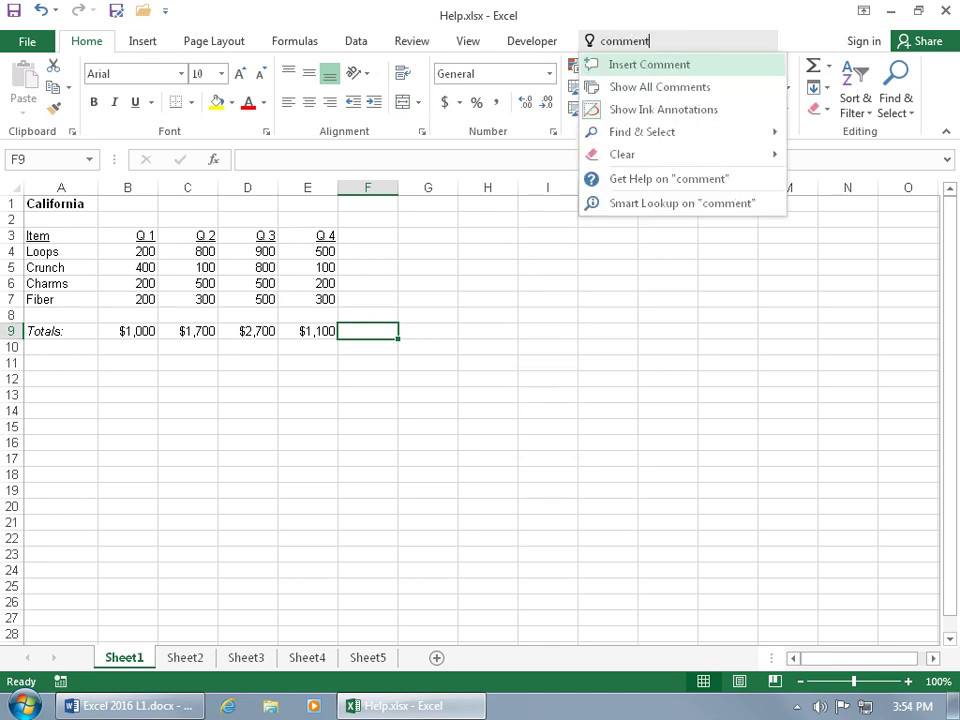
click(658, 66)
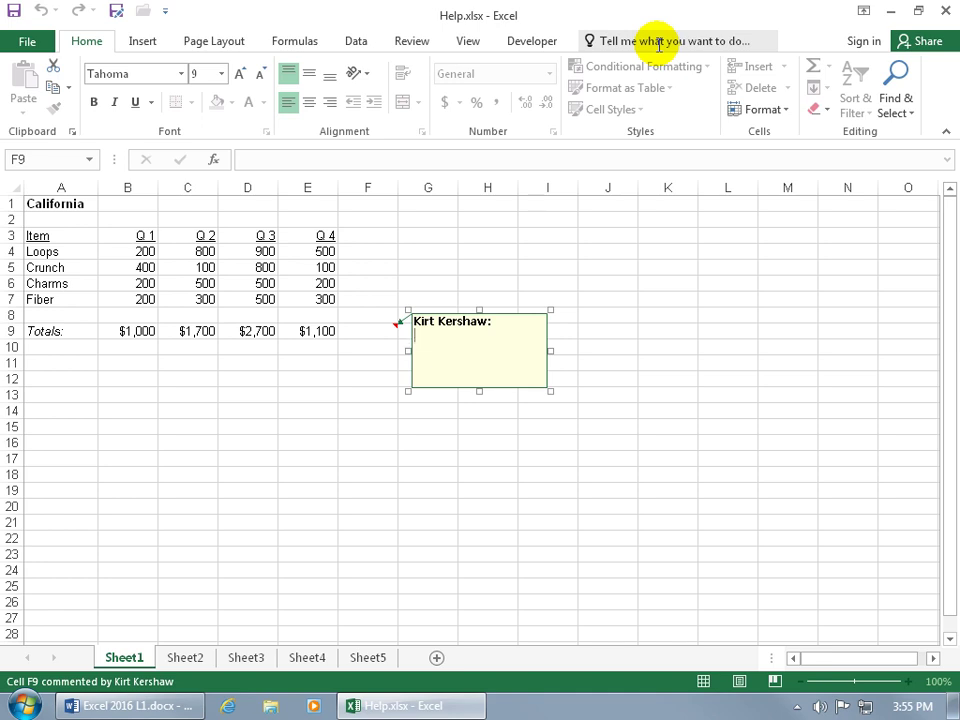
key(Escape)
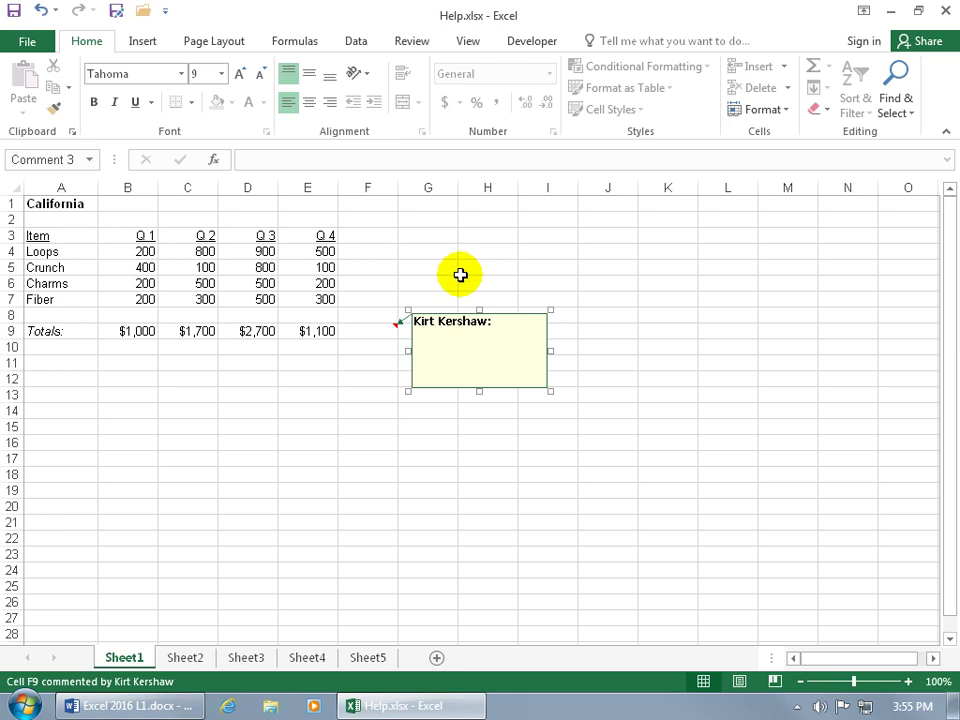
key(Escape)
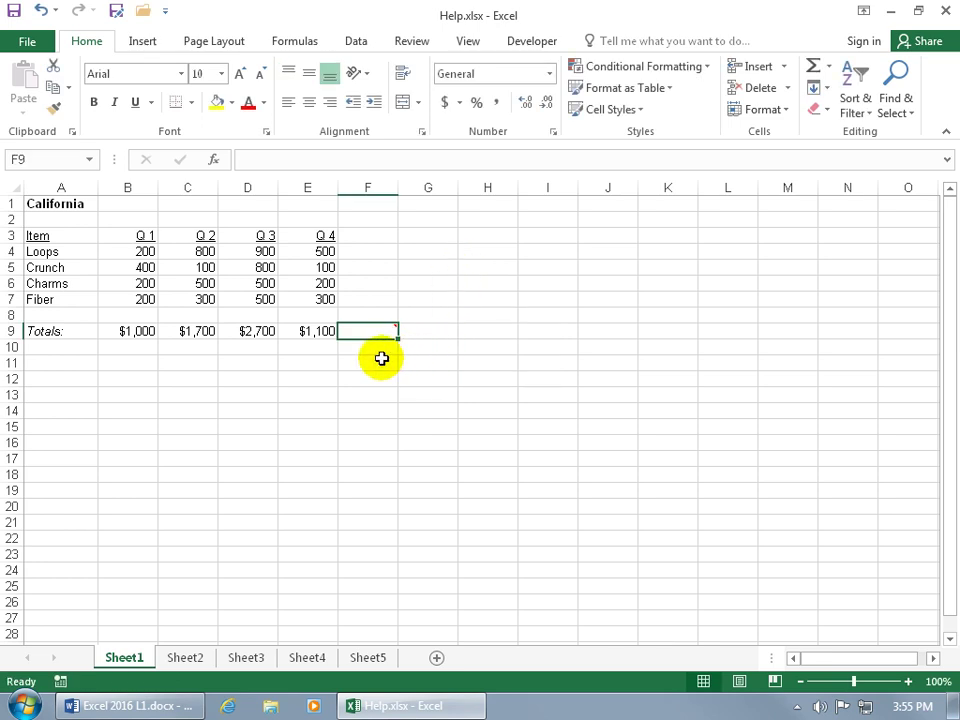
Delete the blank comment from cell F9 using its right-click menu, then show the Review tools
click(380, 360)
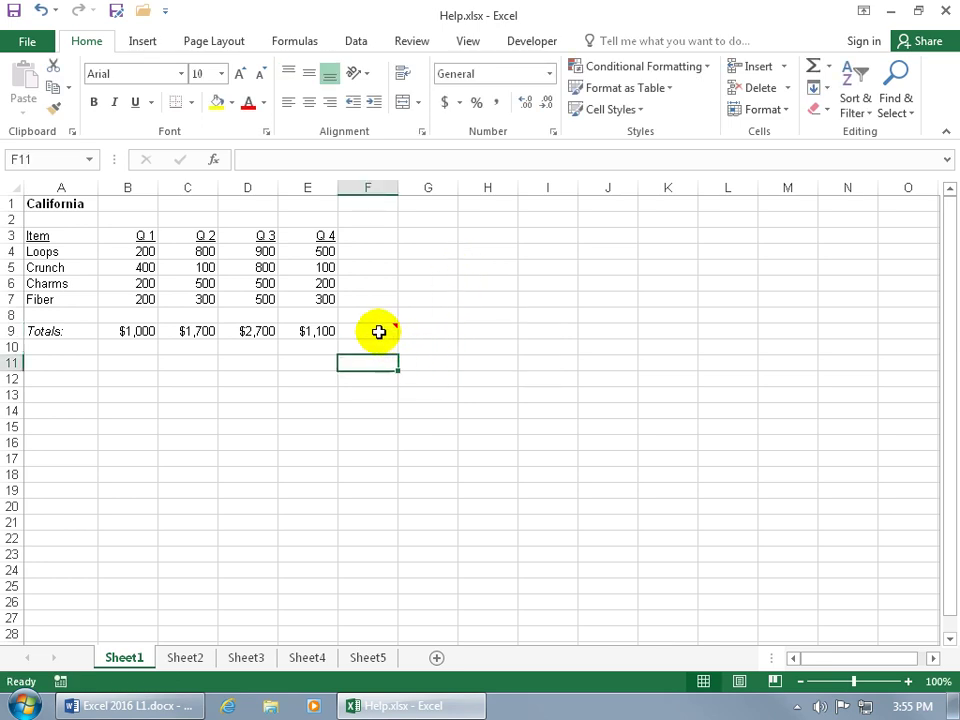
right_click(378, 332)
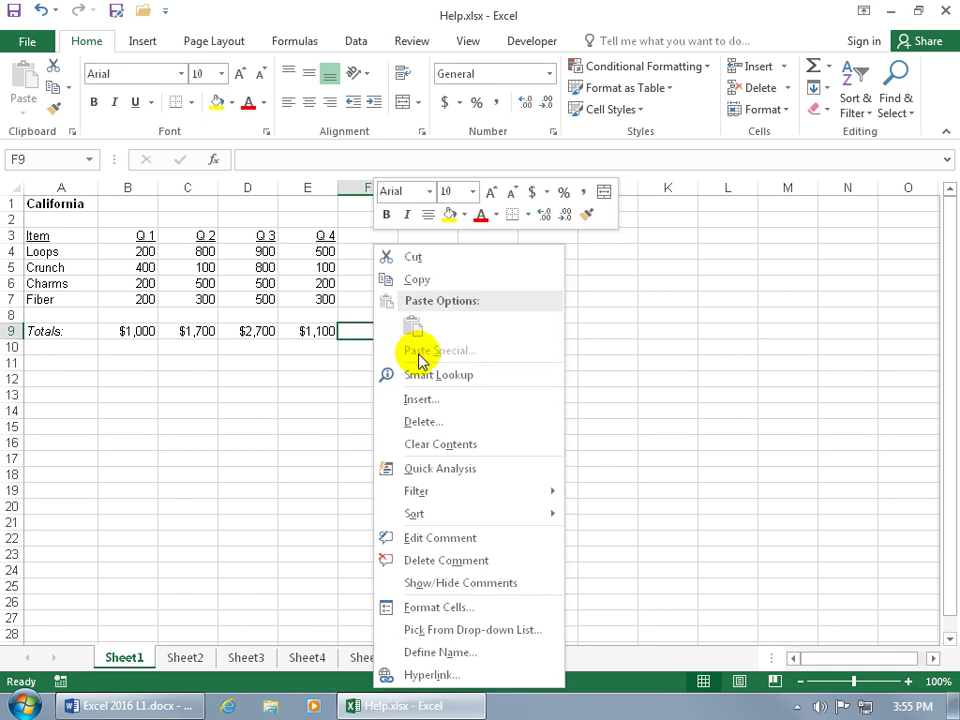
click(456, 560)
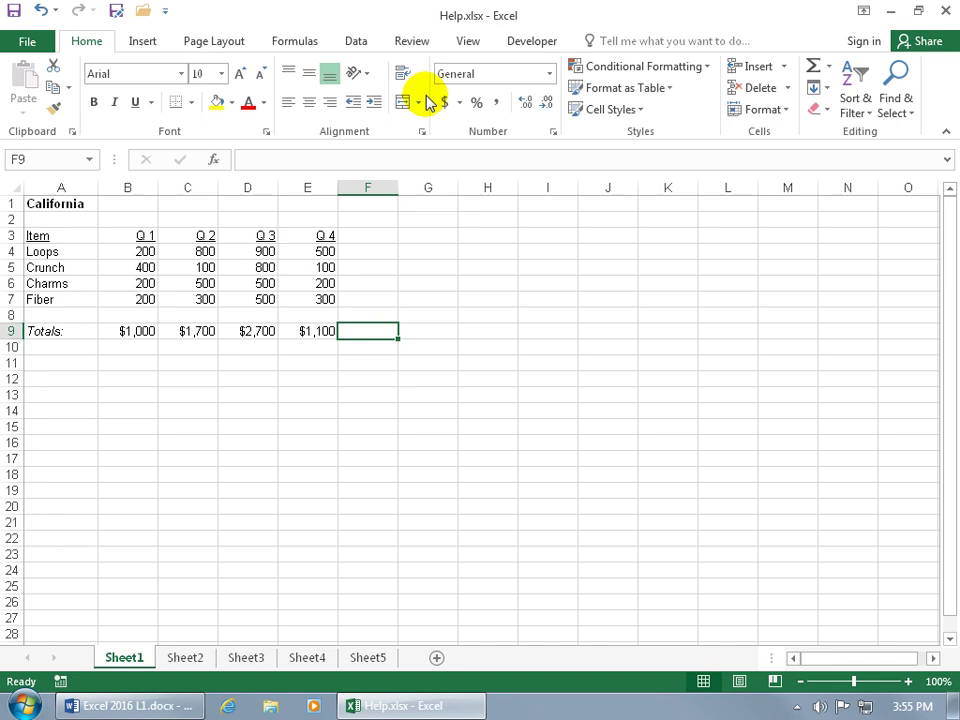
click(412, 40)
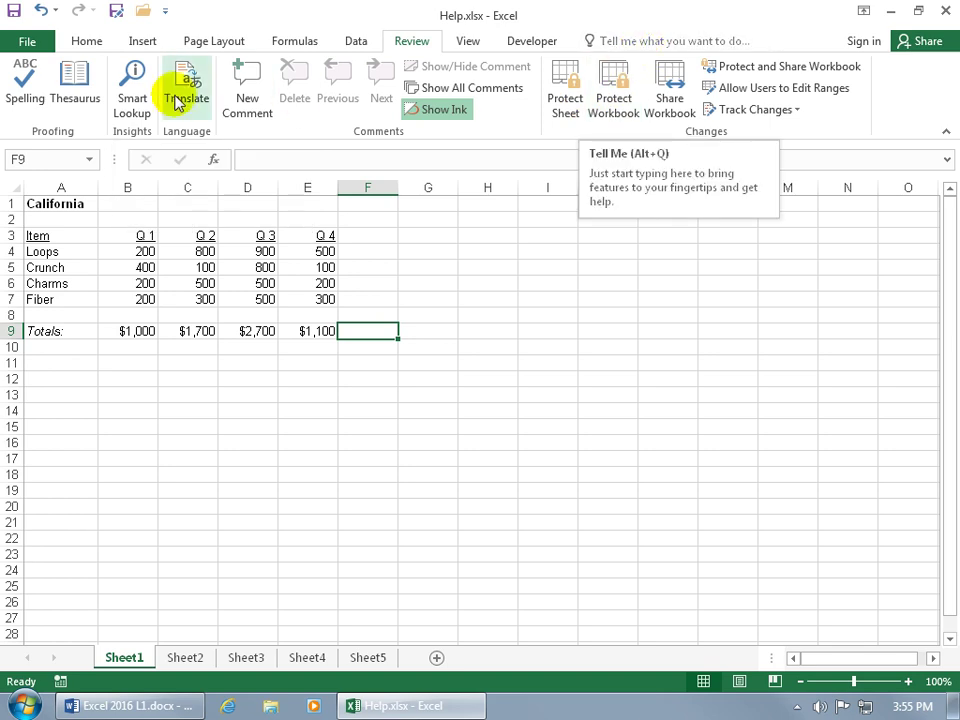
Smart Lookup the 'California' title in A1 and view its dictionary definition in Insights
click(135, 95)
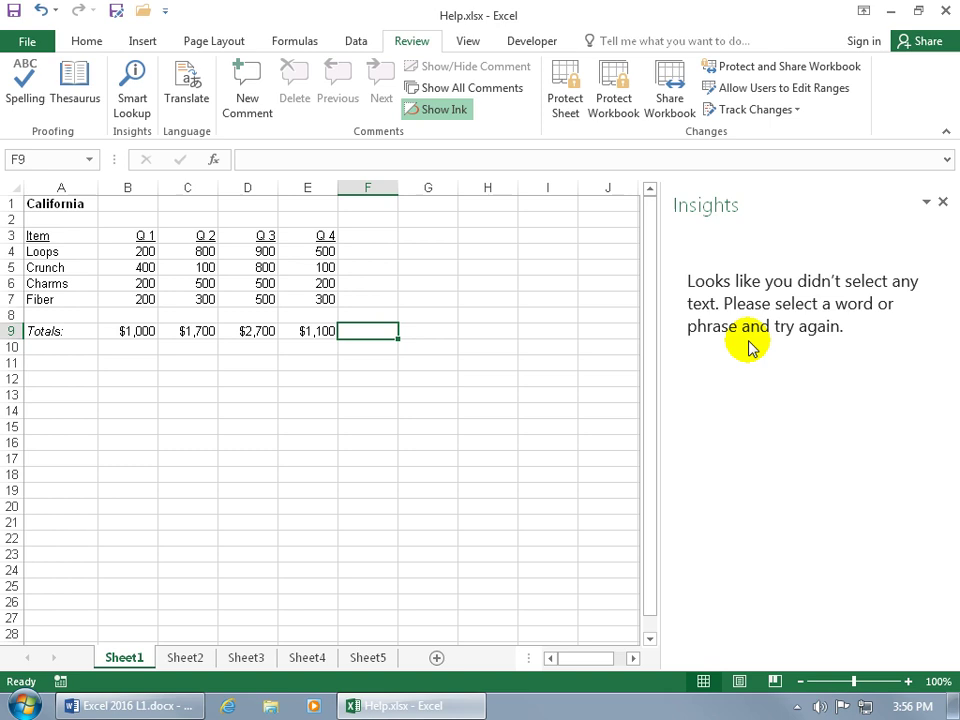
click(78, 204)
click(120, 110)
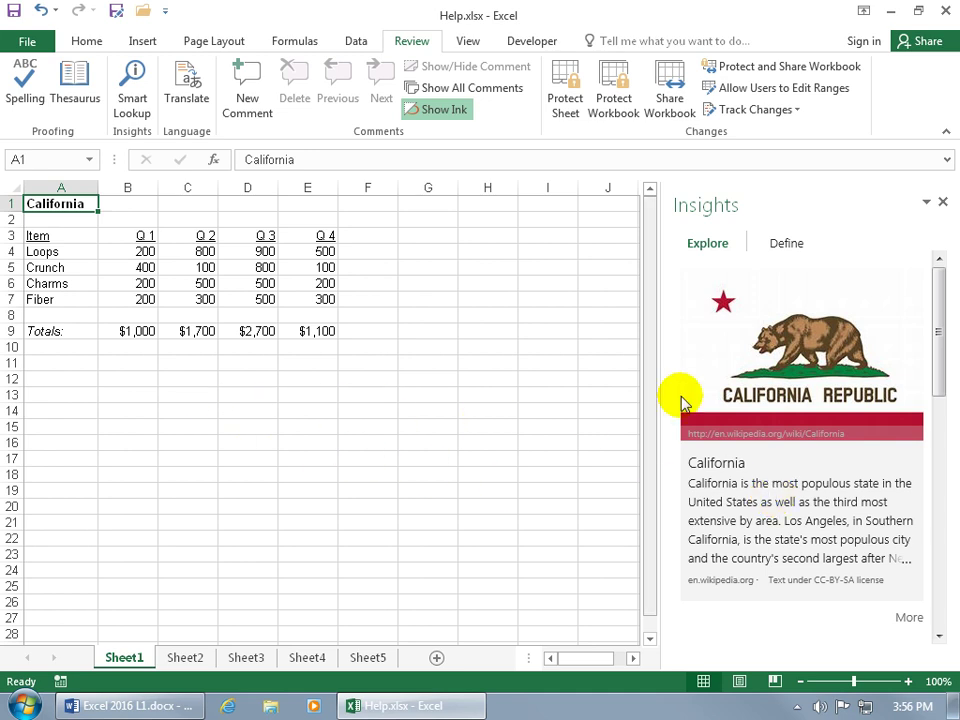
click(787, 250)
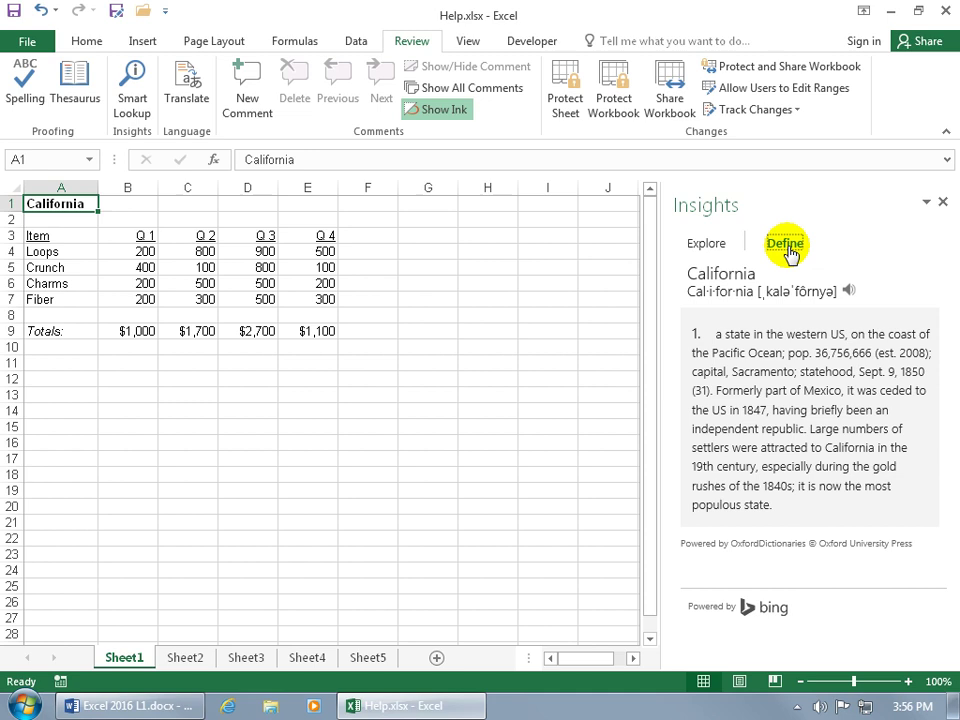